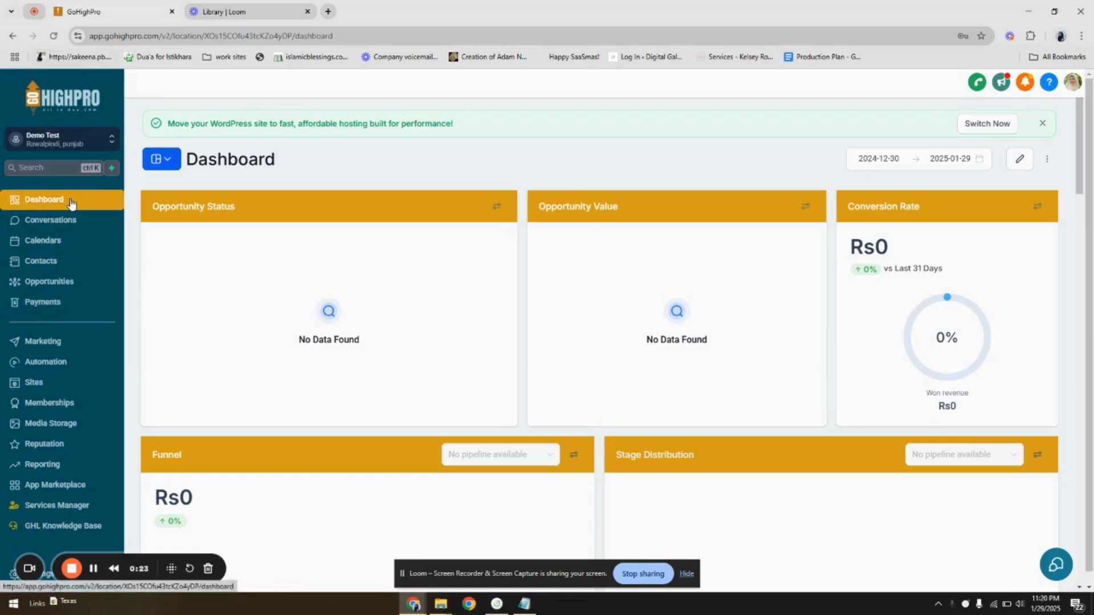
# - Open the payment integrations page and look through the available payment providers
pyautogui.click(66, 307)
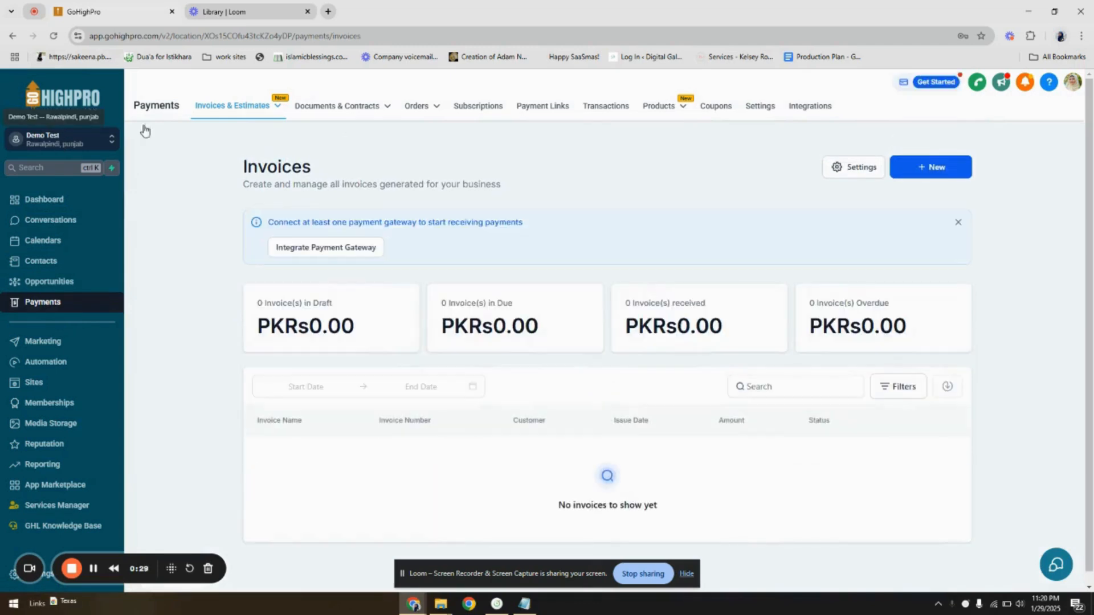
pyautogui.click(815, 111)
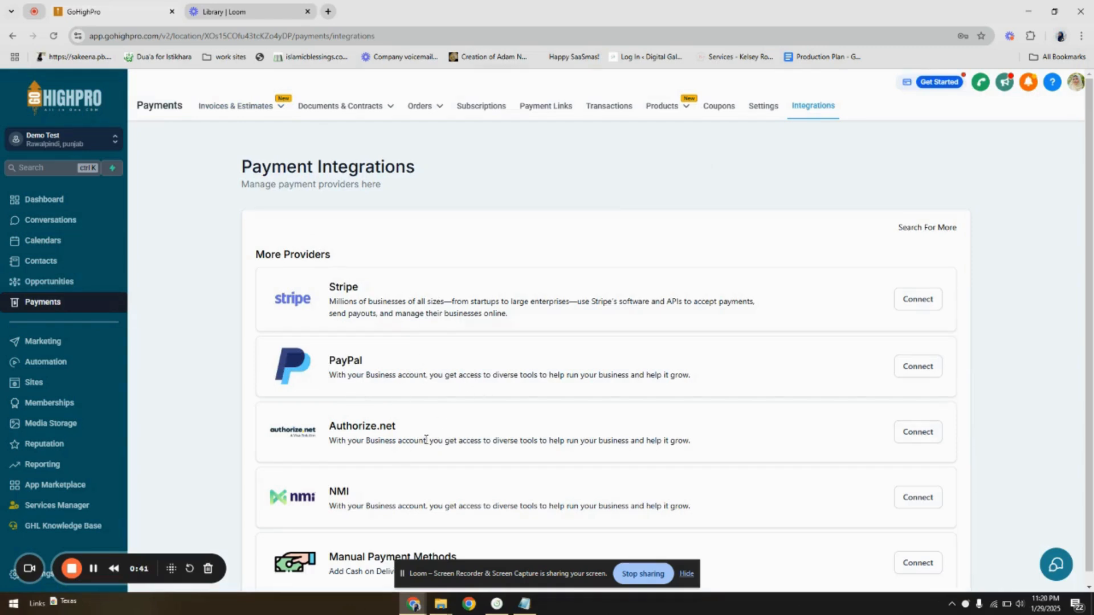
pyautogui.scroll(-2, 439, 473)
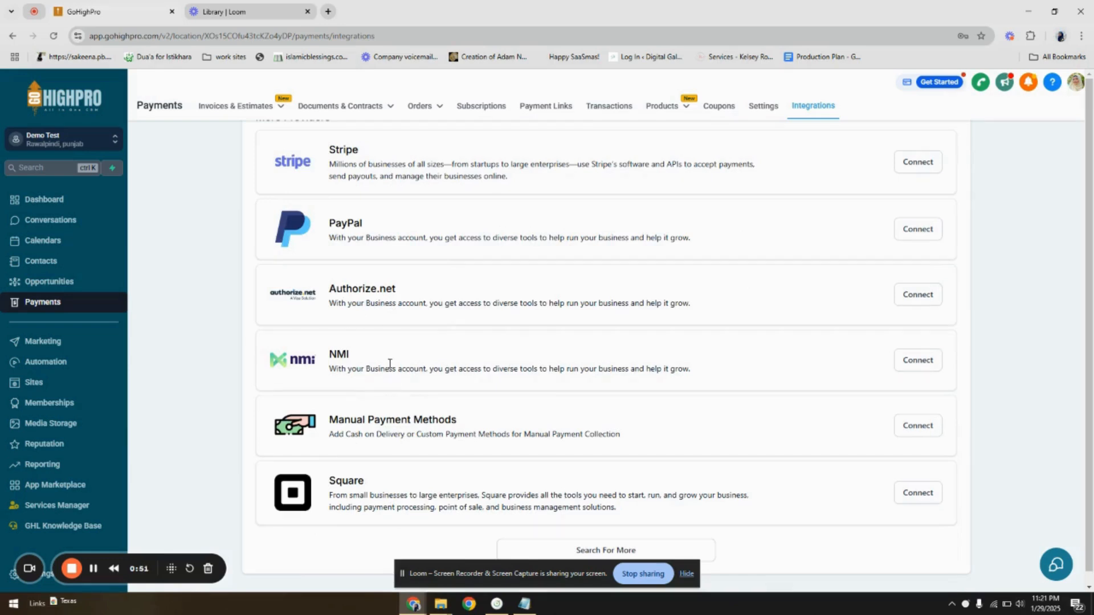
pyautogui.scroll(3, 390, 364)
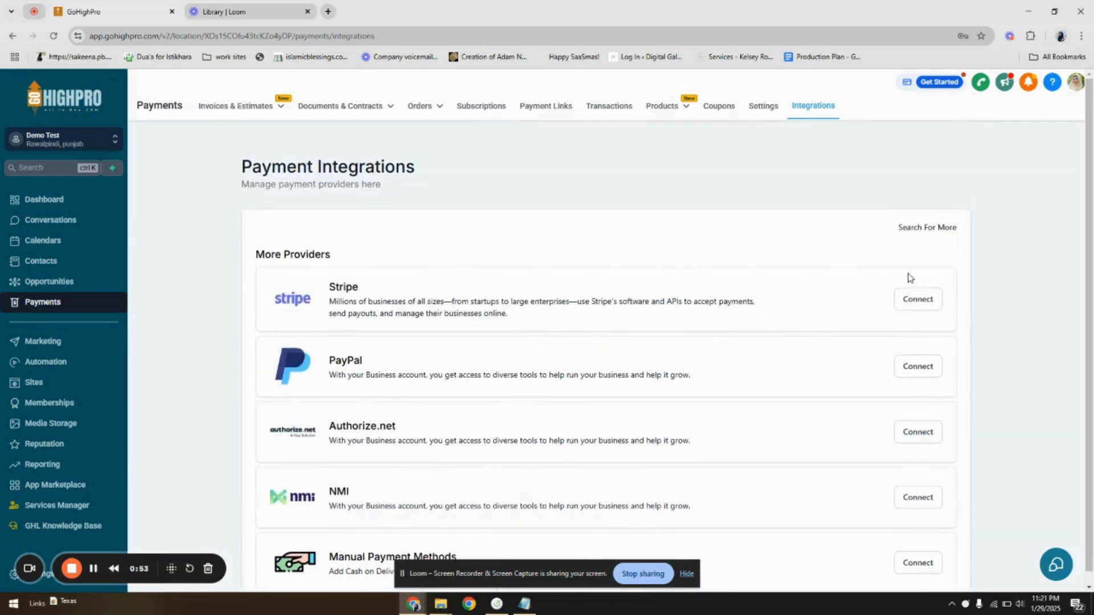
# - View the Stripe connection sign-up page, close it, and return to the payment integrations list
pyautogui.click(928, 300)
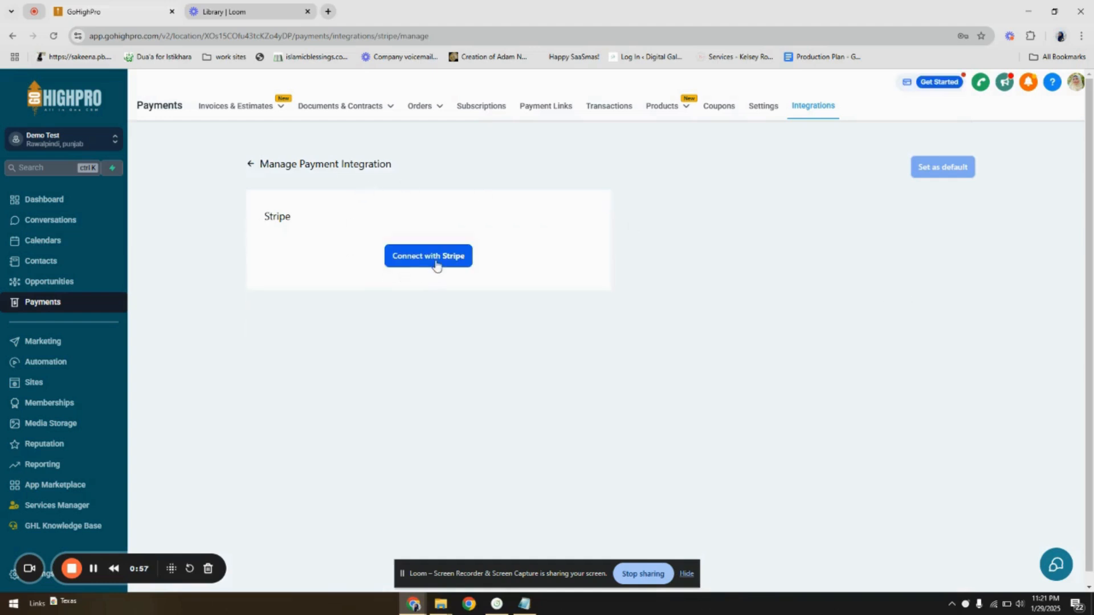
pyautogui.click(461, 260)
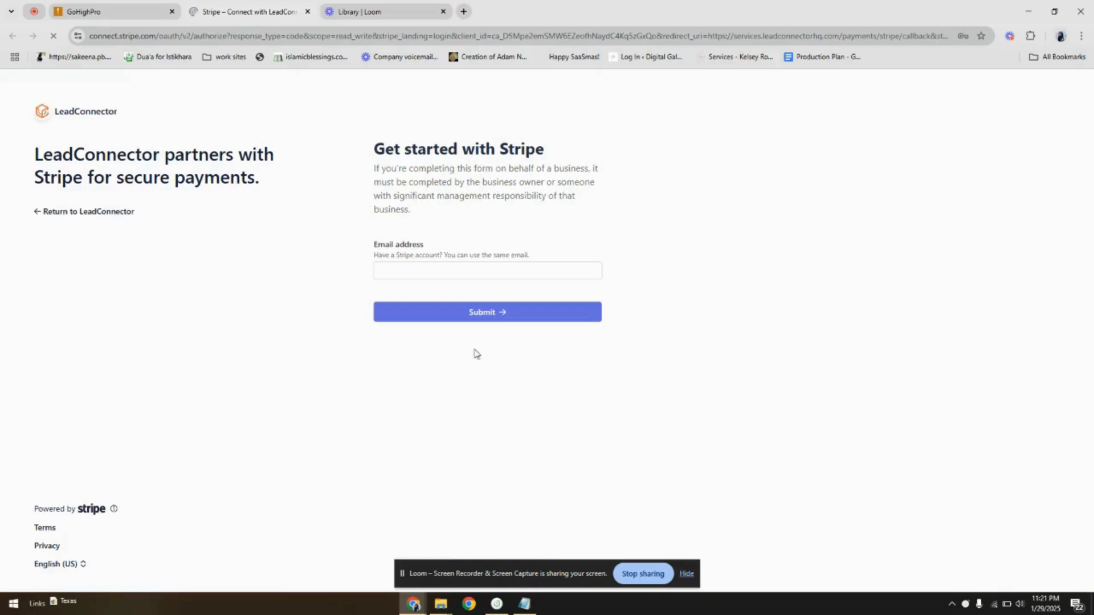
pyautogui.click(308, 12)
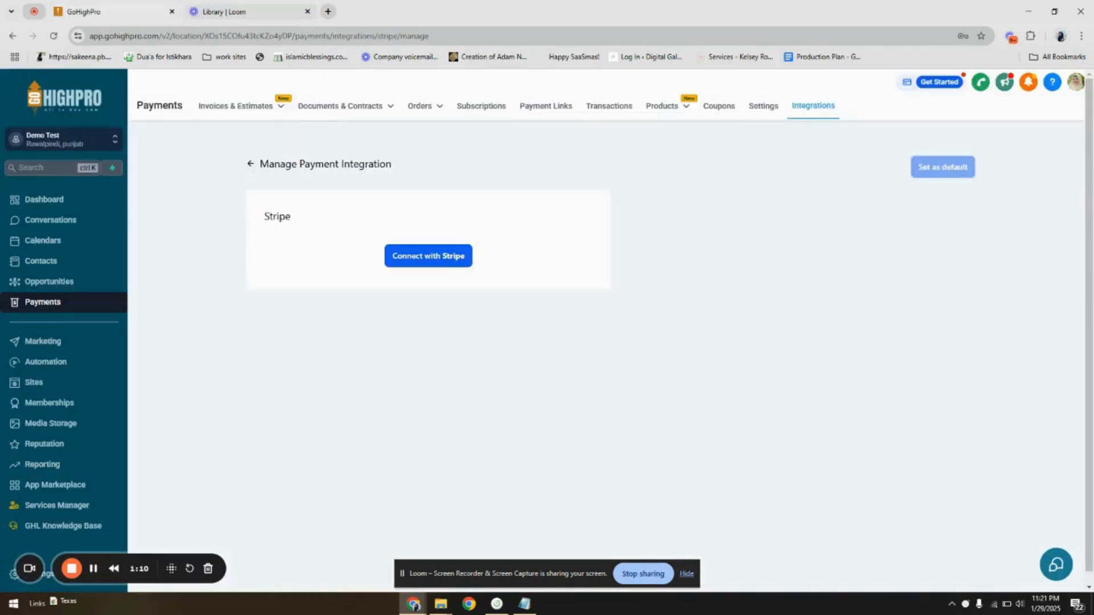
pyautogui.click(249, 166)
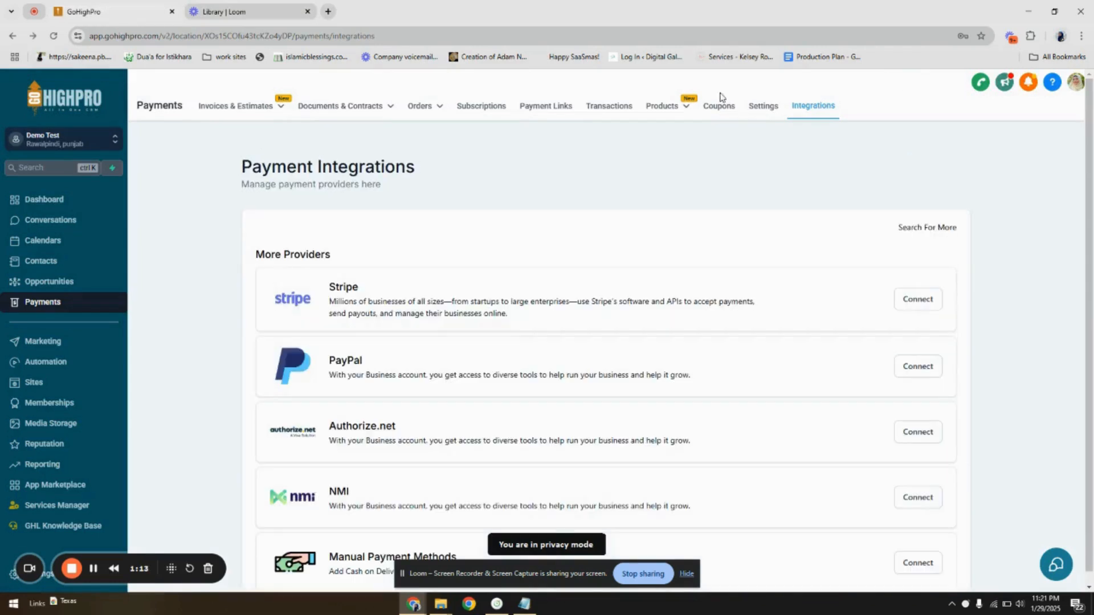
# - Start creating a new product from the Payments product list
pyautogui.moveTo(661, 107)
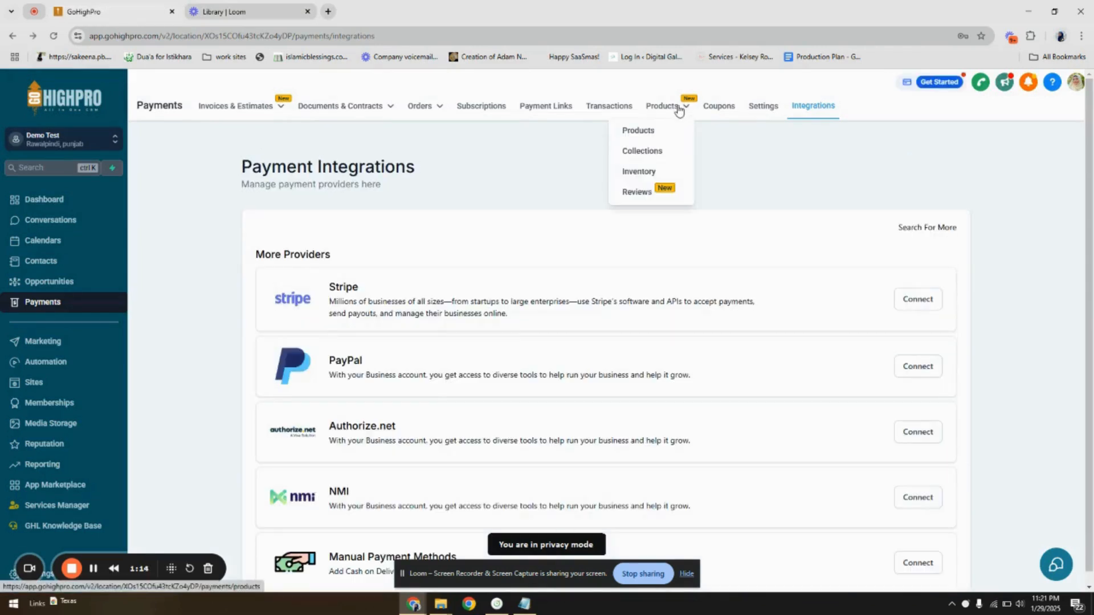
pyautogui.click(647, 130)
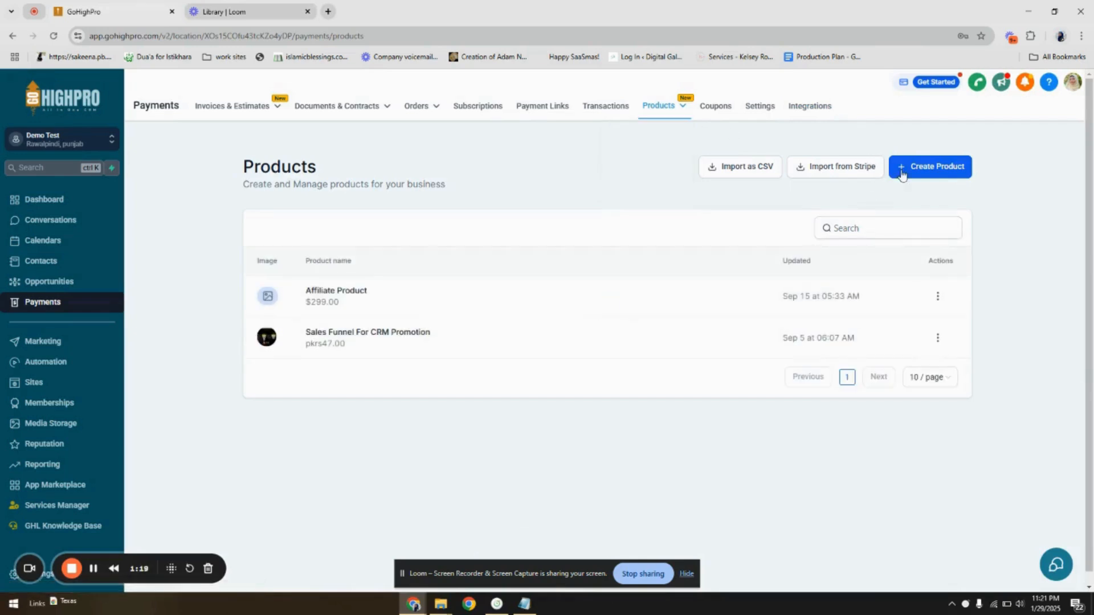
pyautogui.click(932, 168)
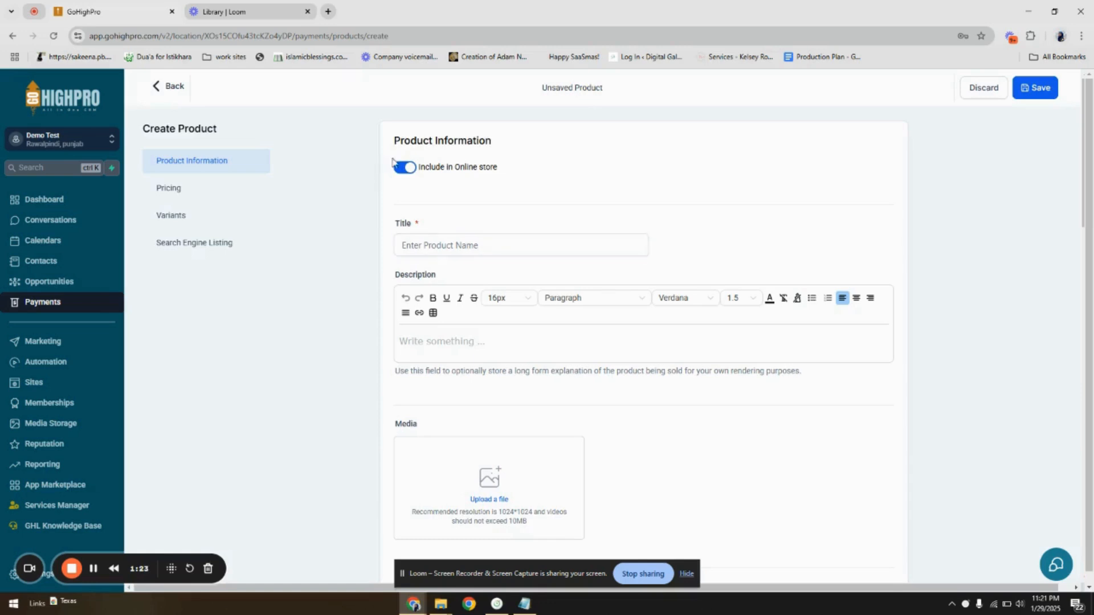
# - Exclude the new product from the online store
pyautogui.click(457, 240)
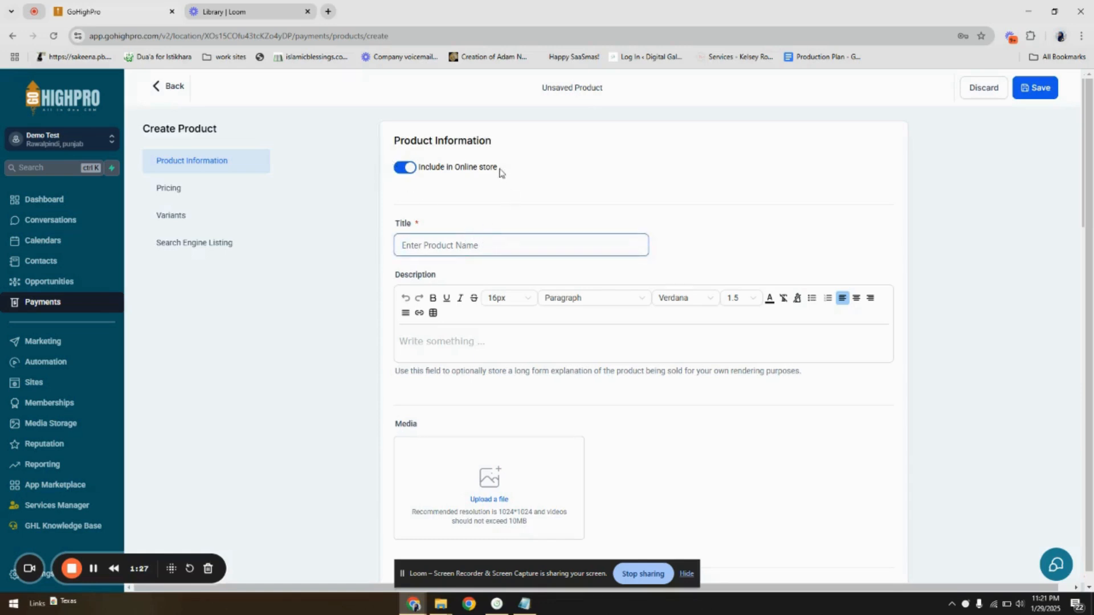
pyautogui.moveTo(499, 169); pyautogui.dragTo(419, 161)
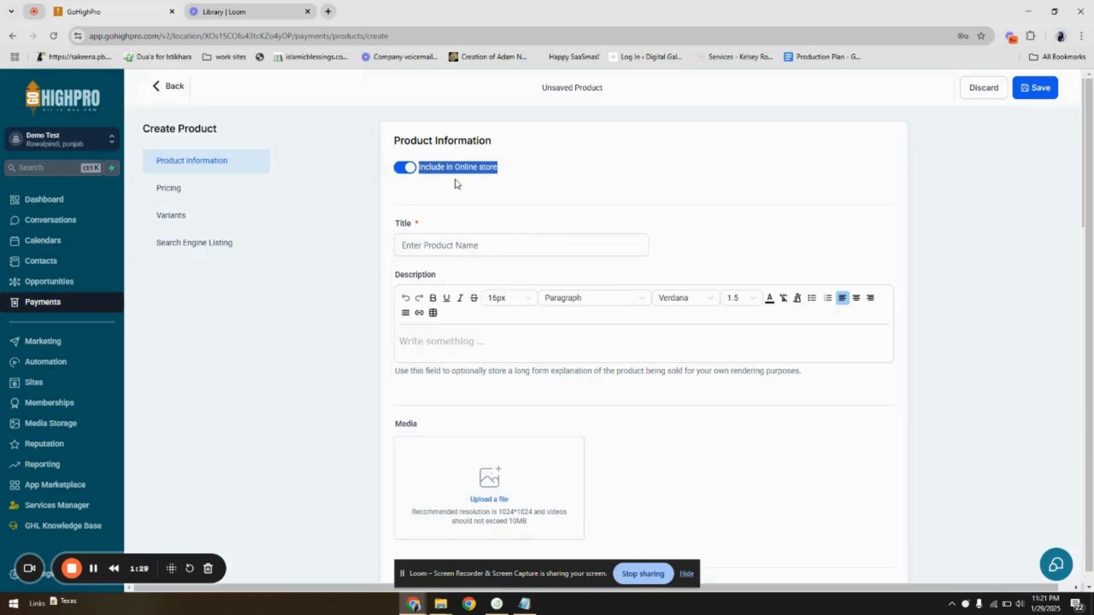
pyautogui.click(561, 178)
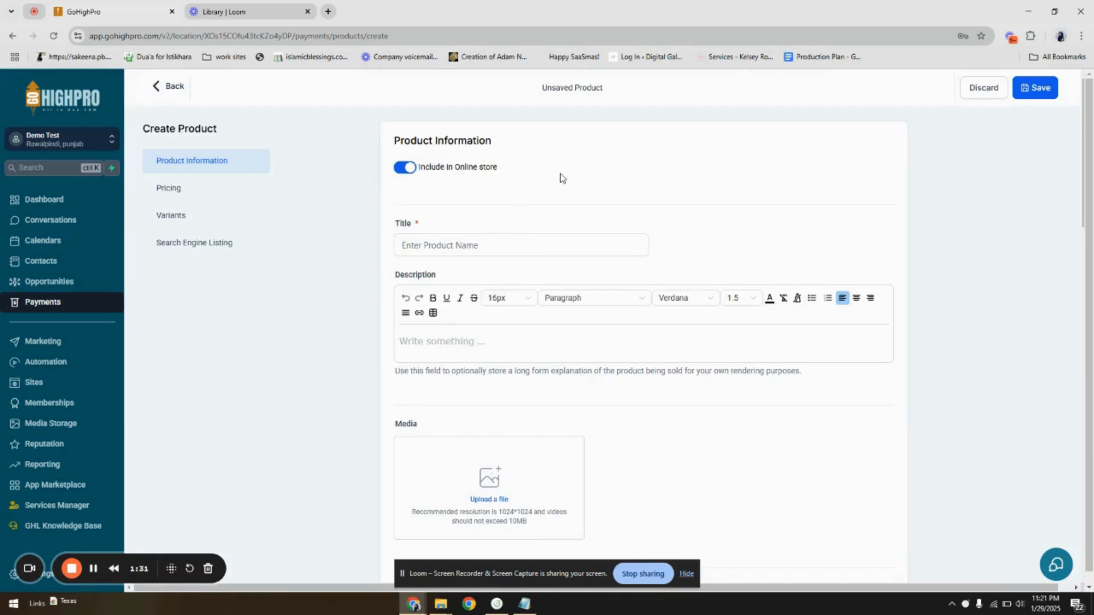
pyautogui.click(404, 168)
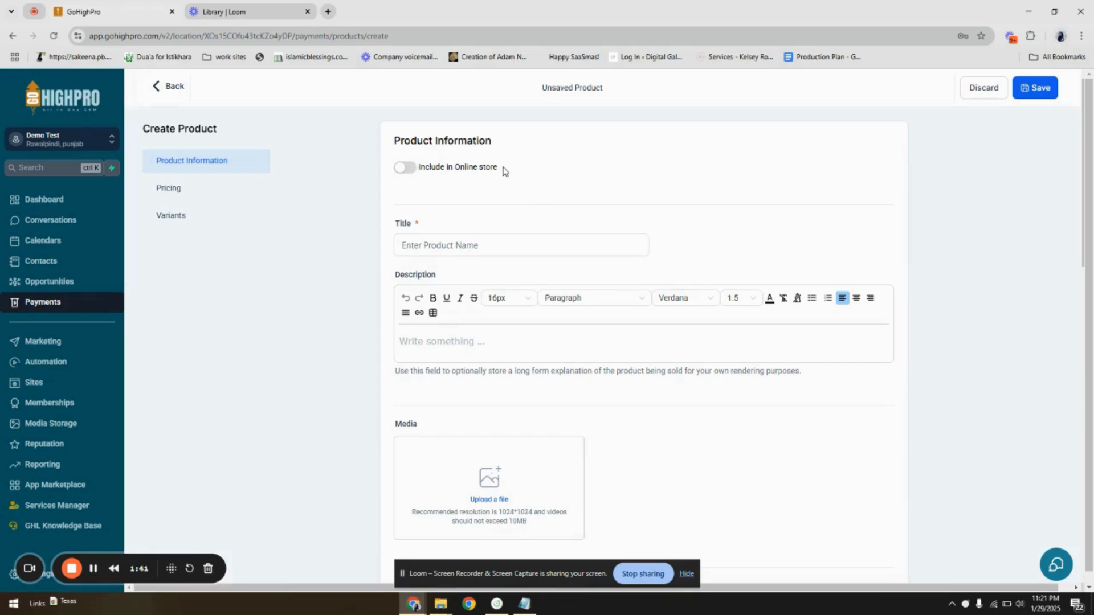
# - Enter "Demo Product" as the product title and leave the description empty
pyautogui.click(472, 242)
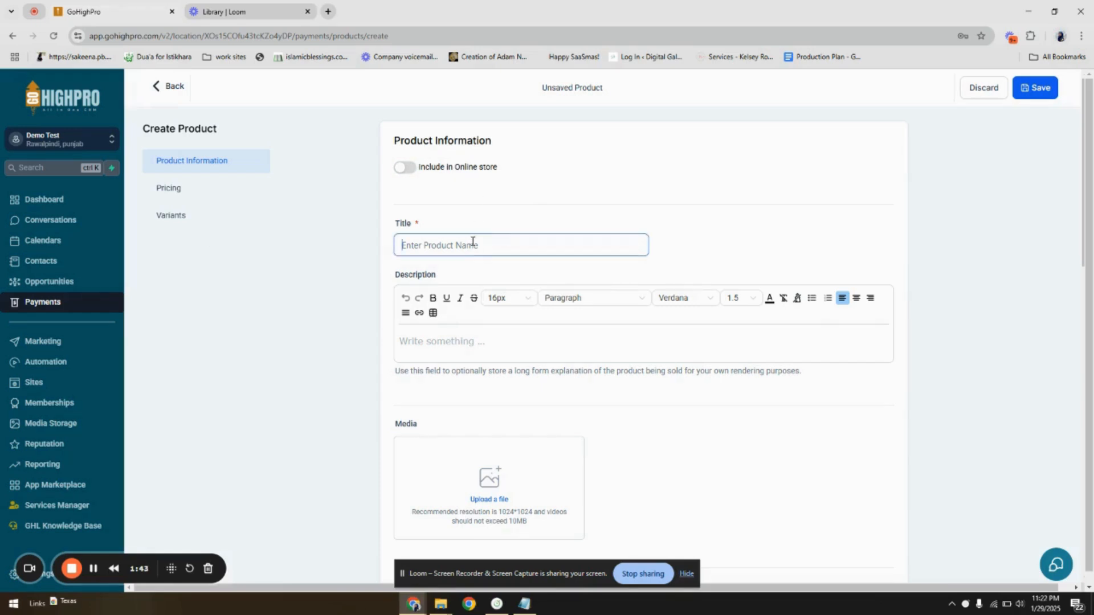
pyautogui.write('Demo Product')
pyautogui.scroll(-1, 473, 242)
pyautogui.click(555, 287)
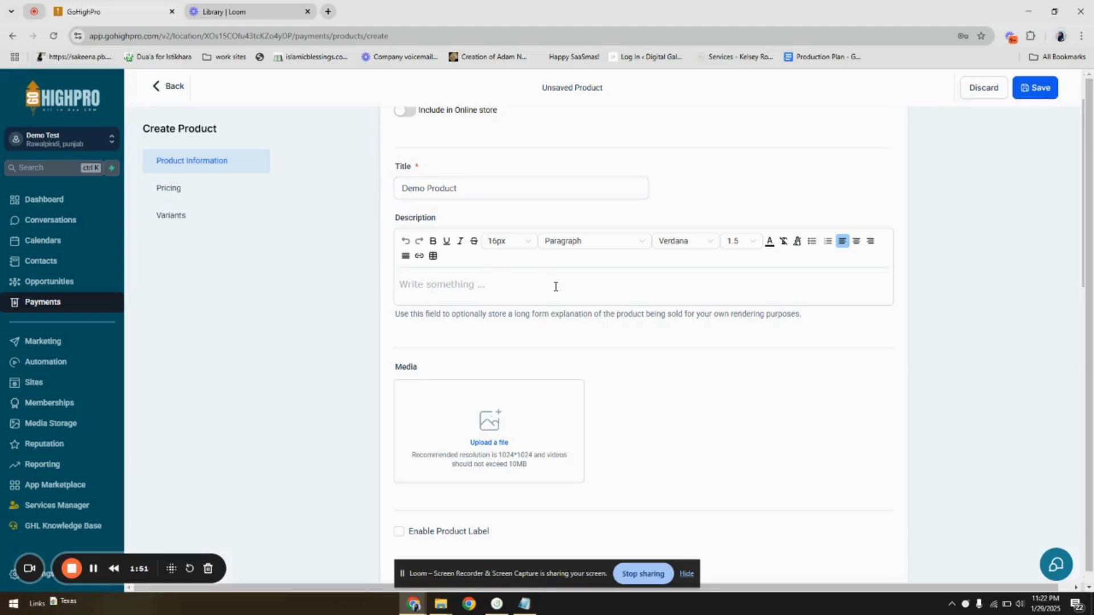
# - Set the currency of the product's one-time price to USD
pyautogui.scroll(-5, 491, 292)
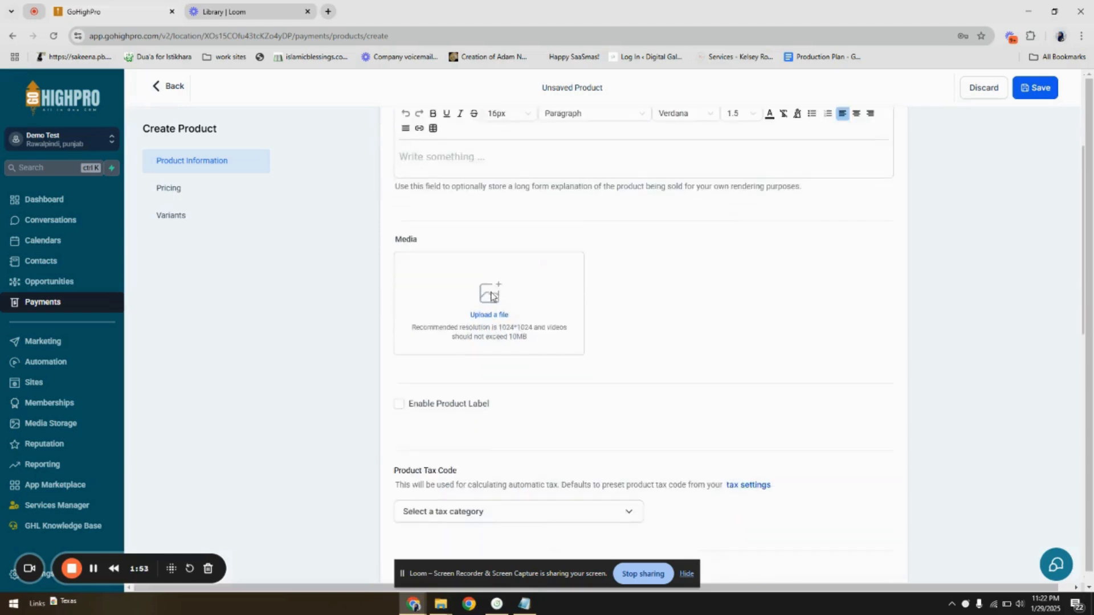
pyautogui.scroll(2, 524, 240)
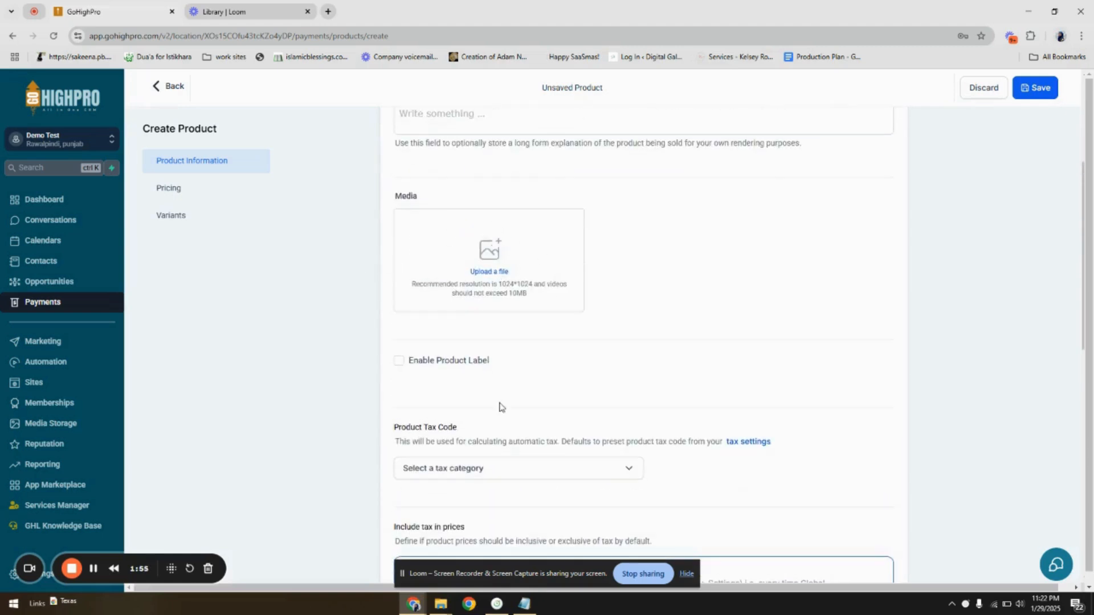
pyautogui.scroll(-3, 501, 408)
pyautogui.scroll(-3, 500, 408)
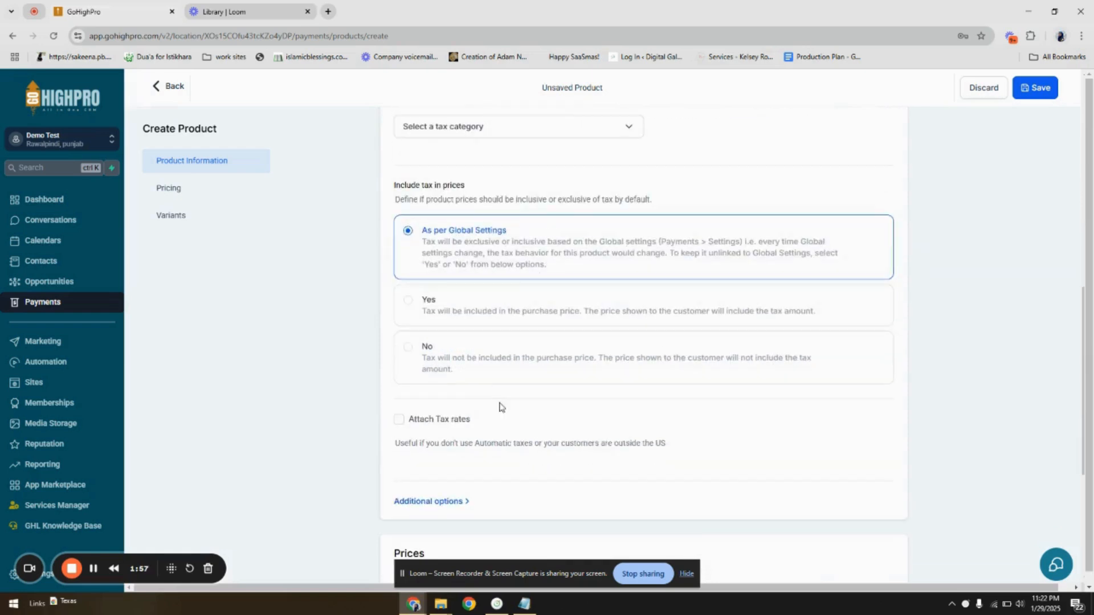
pyautogui.scroll(-4, 500, 408)
pyautogui.scroll(-1, 502, 406)
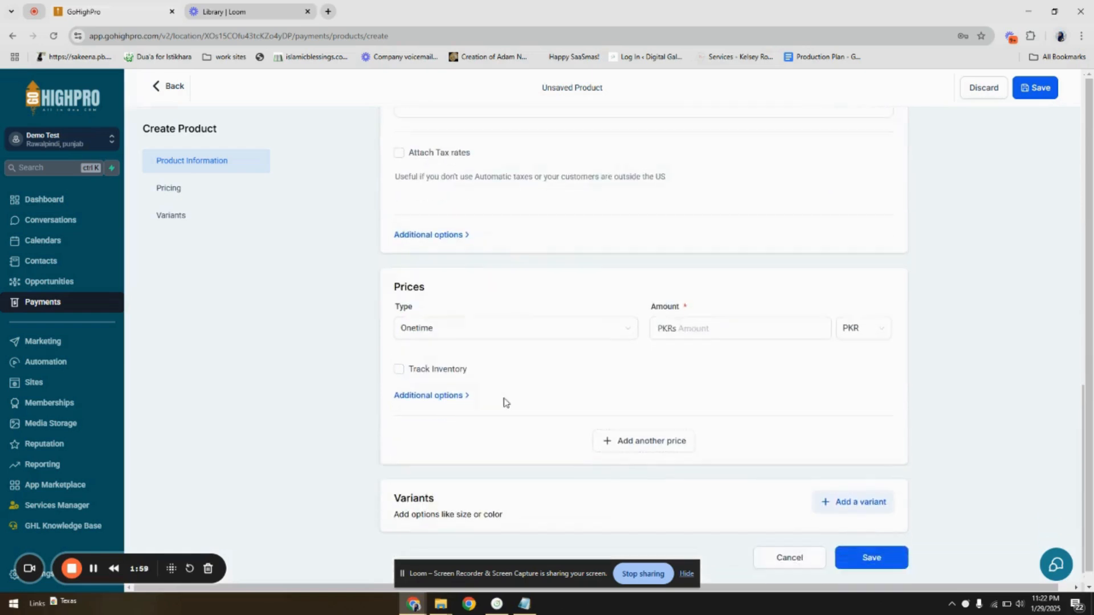
pyautogui.click(877, 334)
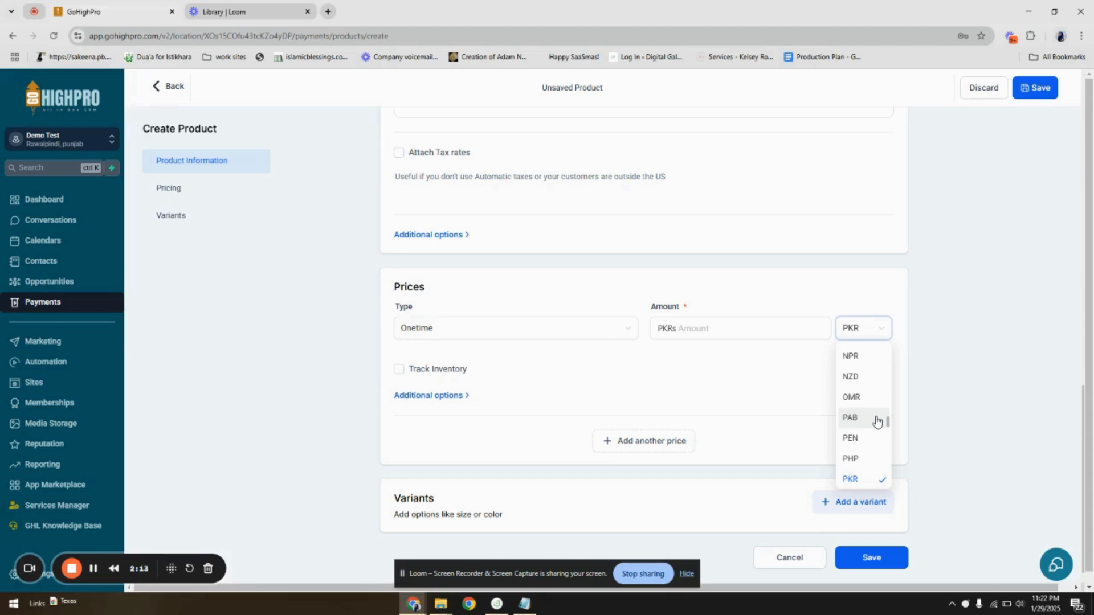
pyautogui.scroll(10, 876, 395)
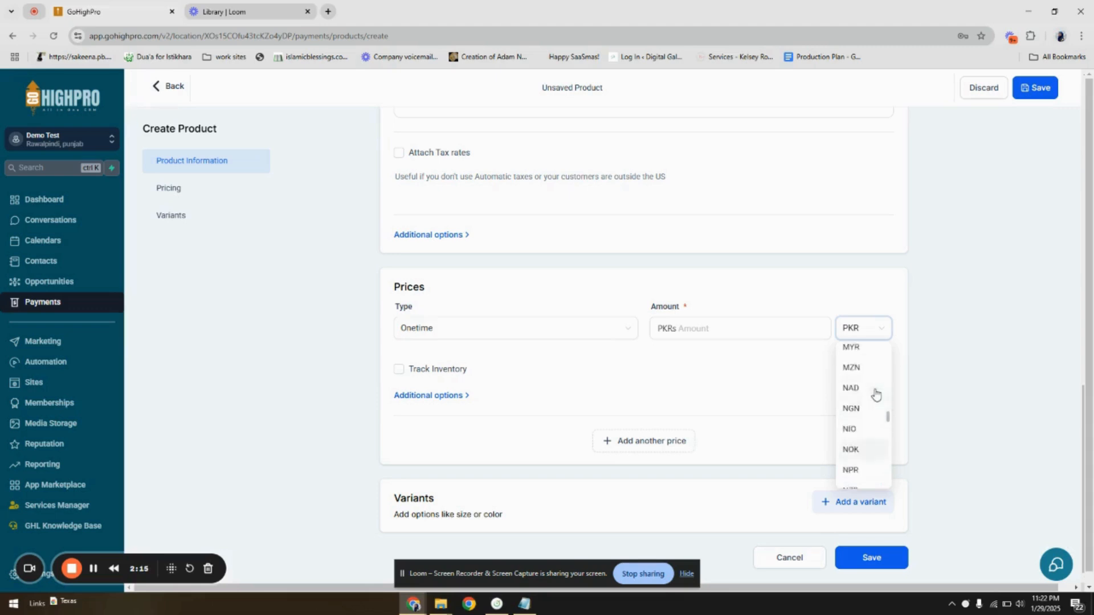
pyautogui.scroll(15, 876, 394)
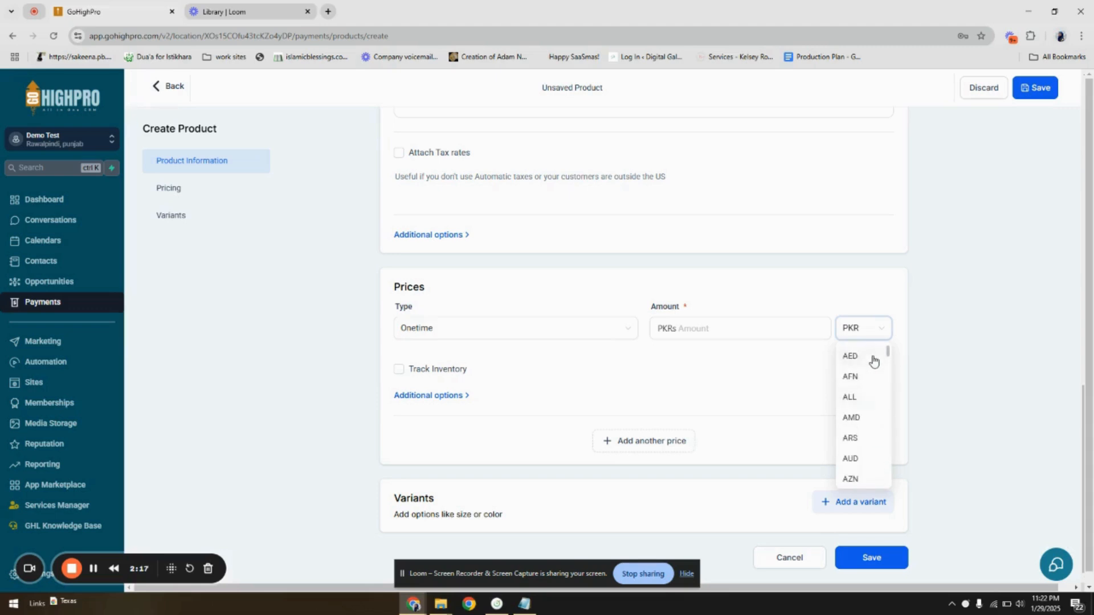
pyautogui.click(872, 354)
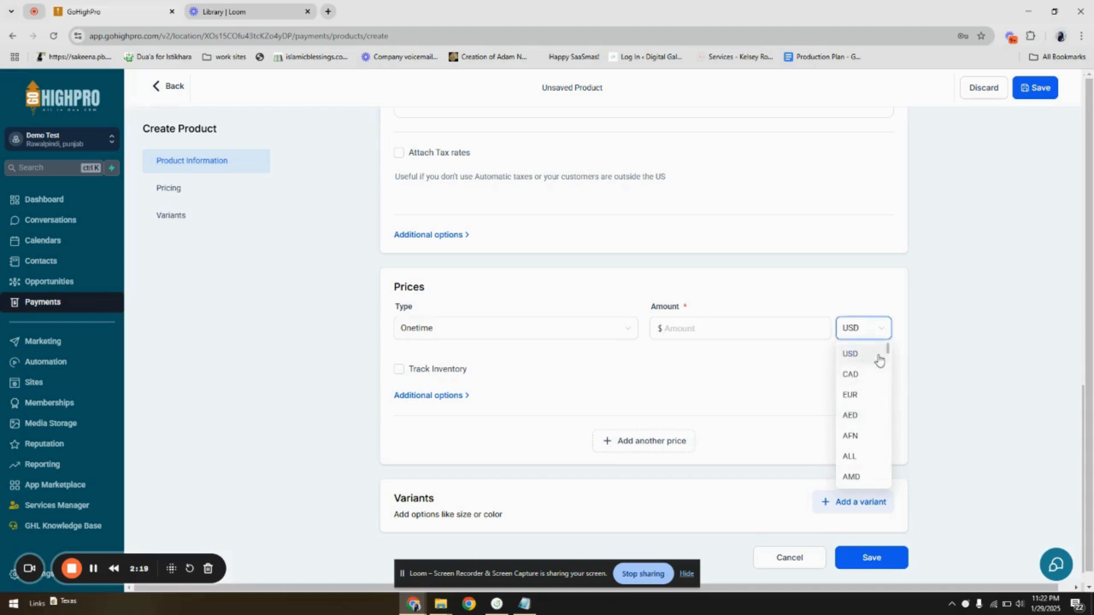
# - Set the one-time price amount to 89 and check the price's additional options
pyautogui.click(734, 324)
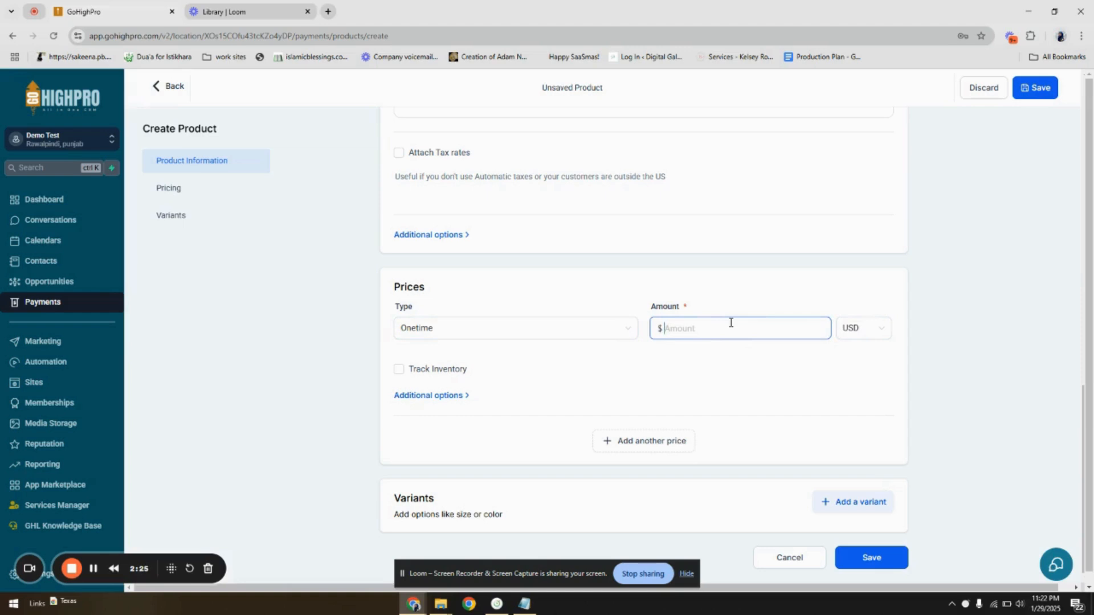
pyautogui.write('89')
pyautogui.click(434, 396)
pyautogui.click(434, 396)
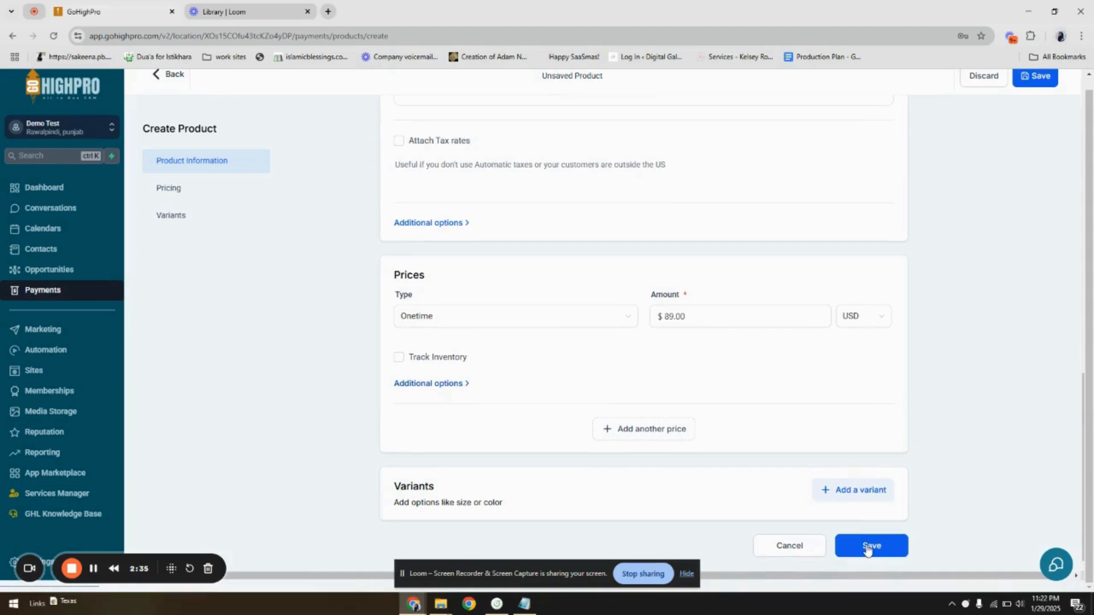
# - Review the product form from top to bottom and save the new product
pyautogui.scroll(9, 581, 392)
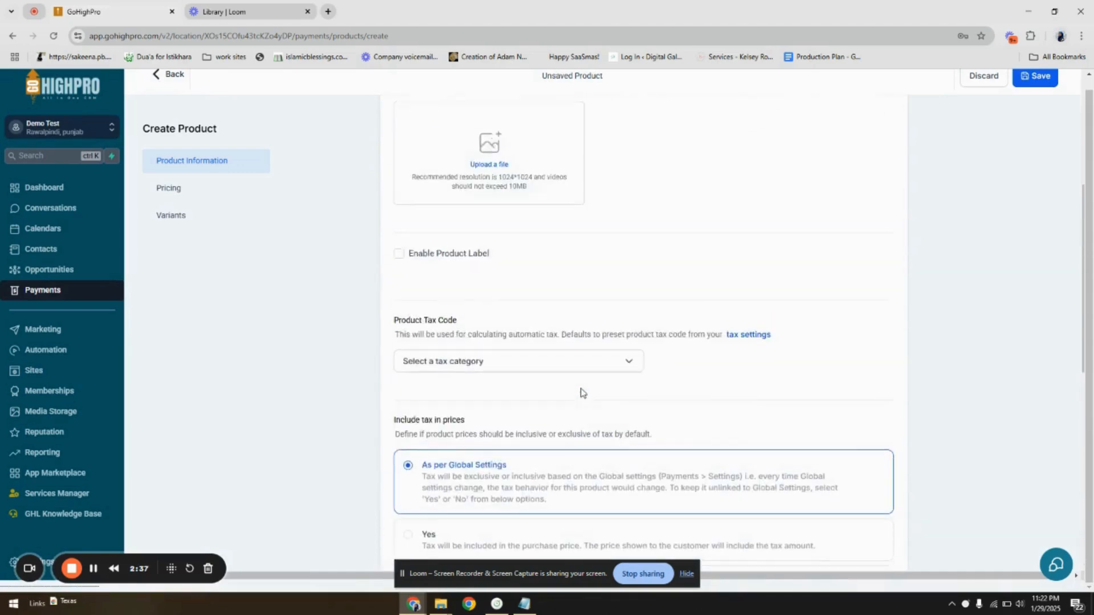
pyautogui.scroll(5, 581, 392)
pyautogui.scroll(-10, 581, 392)
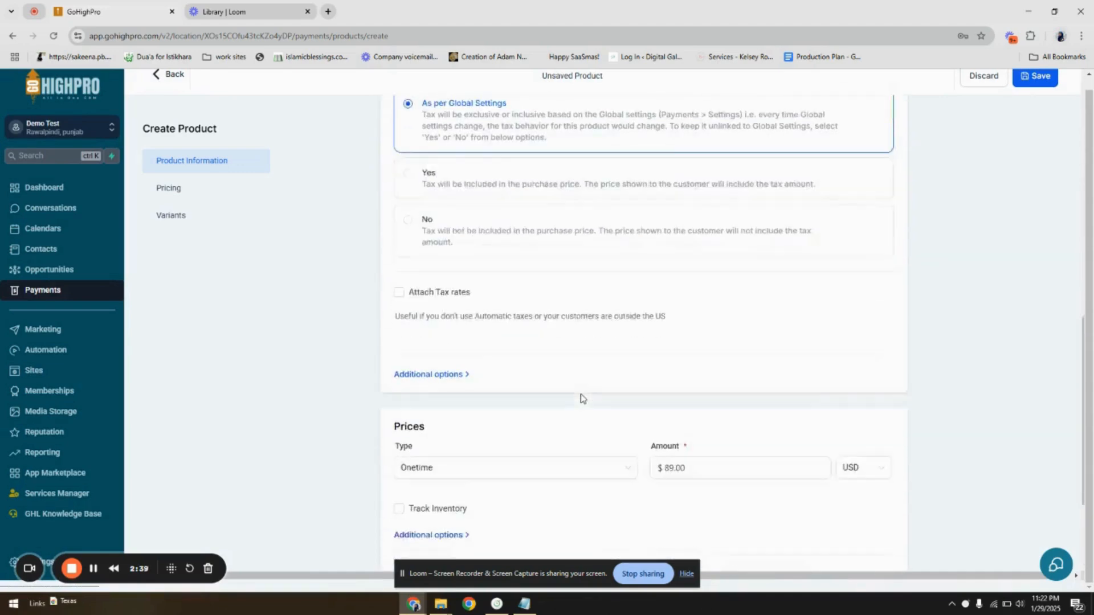
pyautogui.scroll(-3, 583, 397)
pyautogui.click(882, 545)
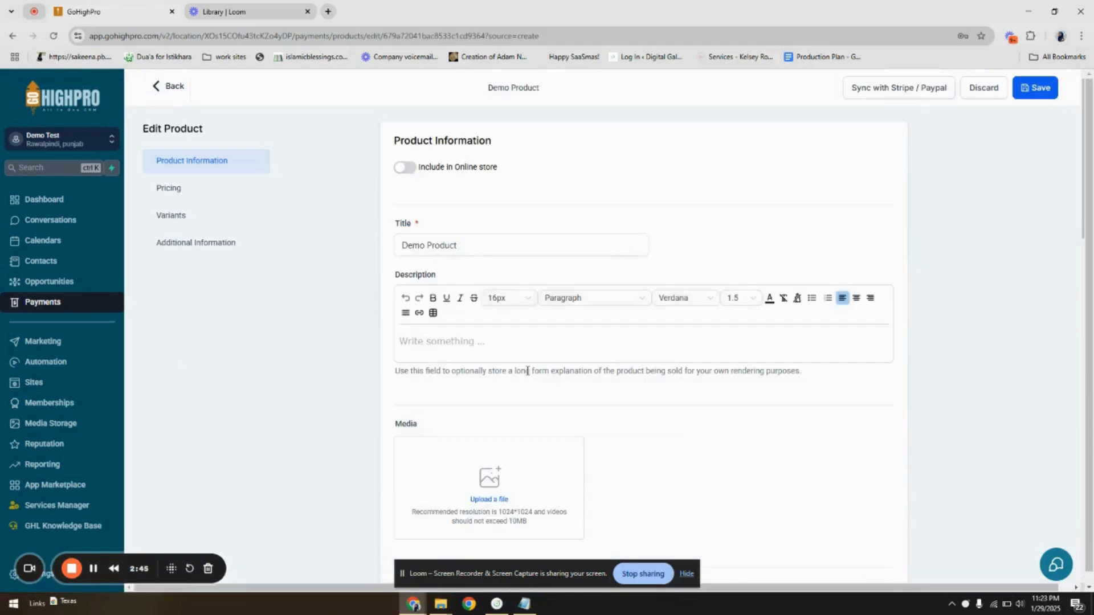
# - Add a blank variant to the saved product and examine its option name, option values and price fields
pyautogui.scroll(-12, 527, 371)
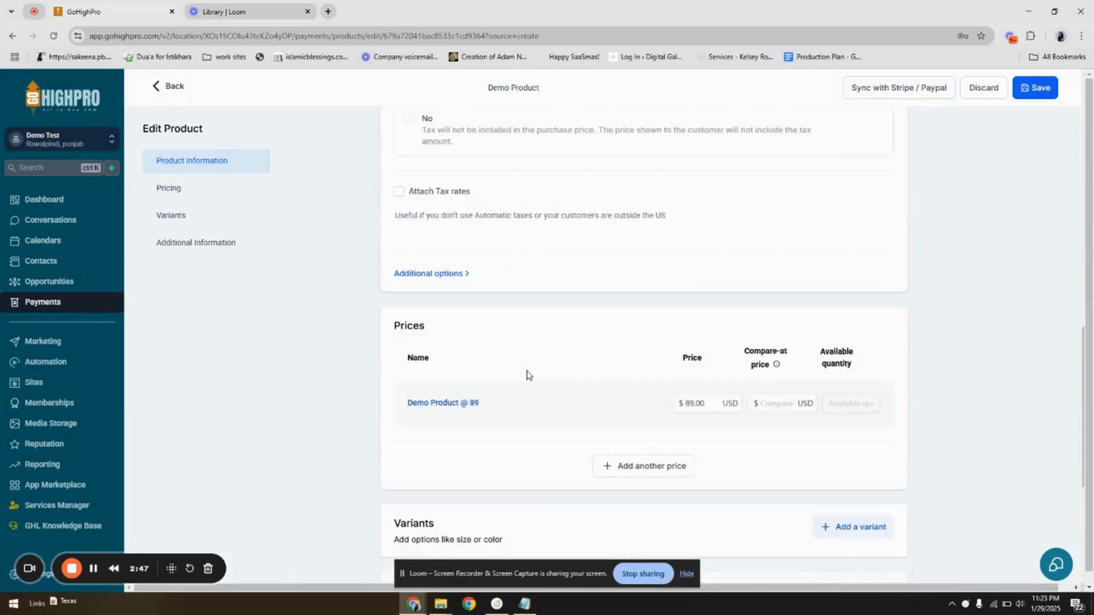
pyautogui.scroll(-4, 527, 374)
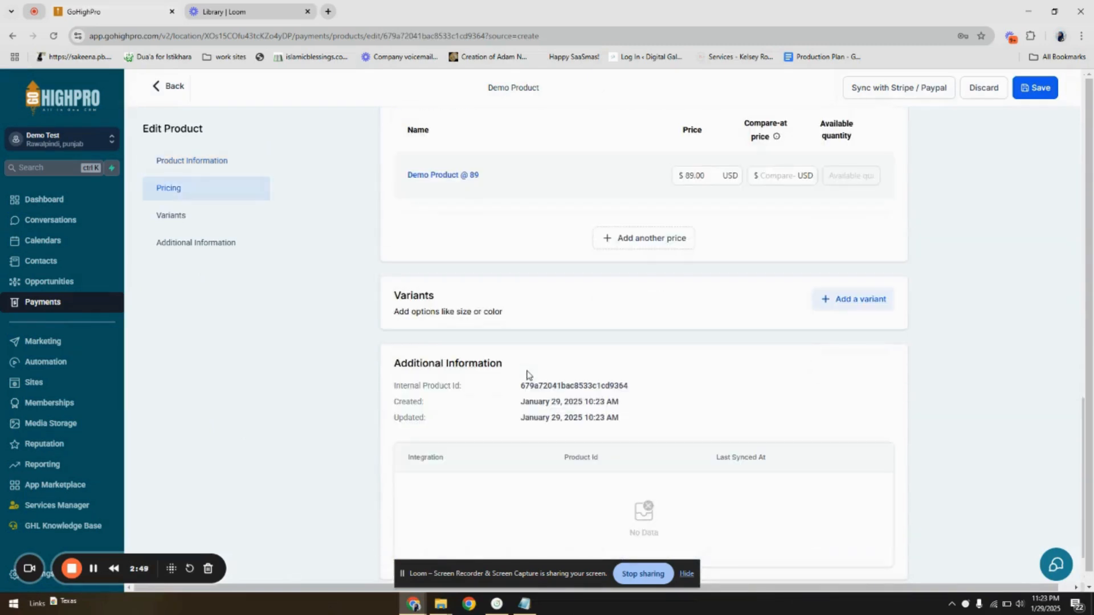
pyautogui.click(863, 303)
pyautogui.scroll(2, 691, 313)
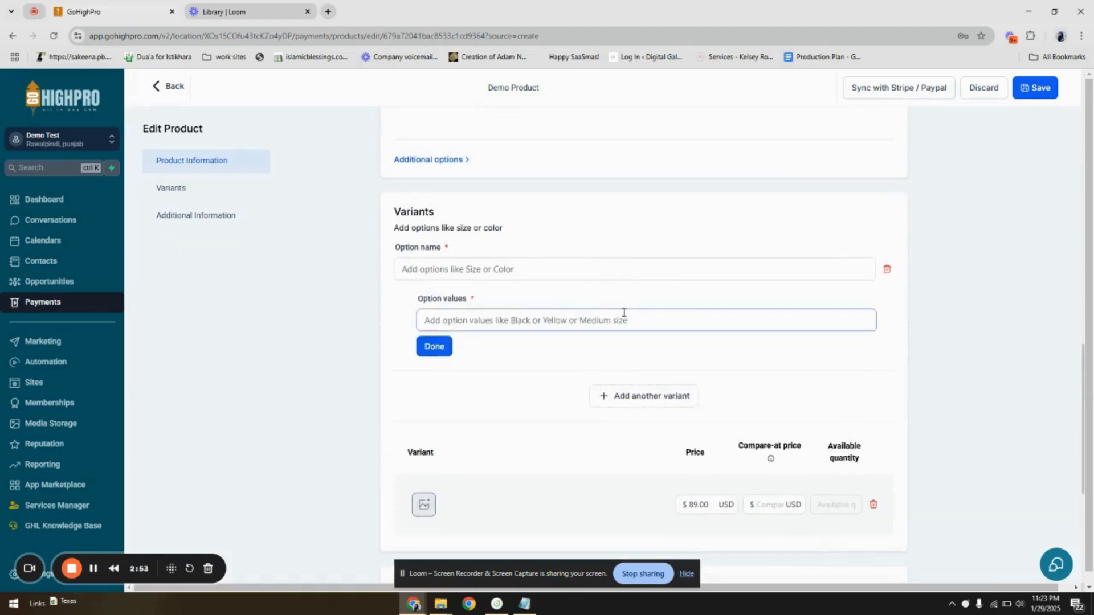
pyautogui.click(545, 270)
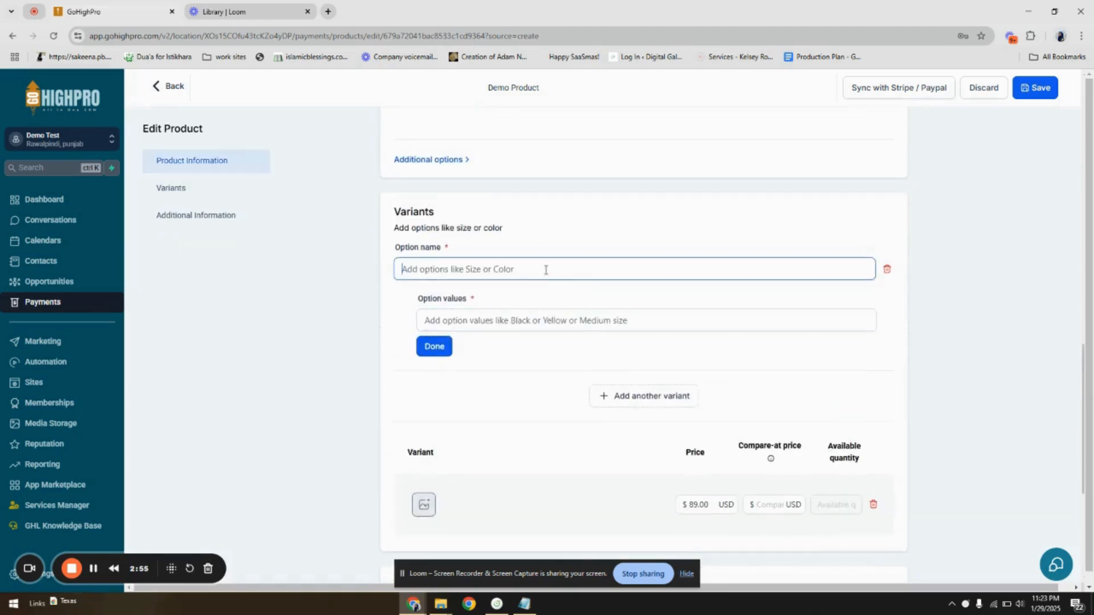
pyautogui.click(467, 326)
pyautogui.scroll(-5, 399, 376)
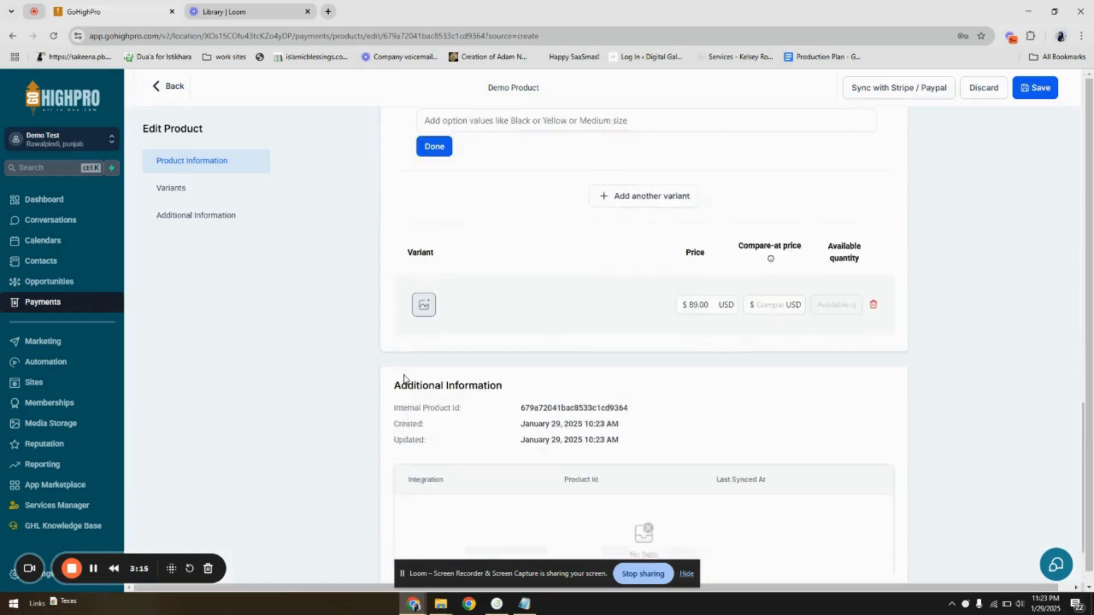
# - Review the product's information and tax settings, and set Include tax in prices to No
pyautogui.scroll(15, 318, 312)
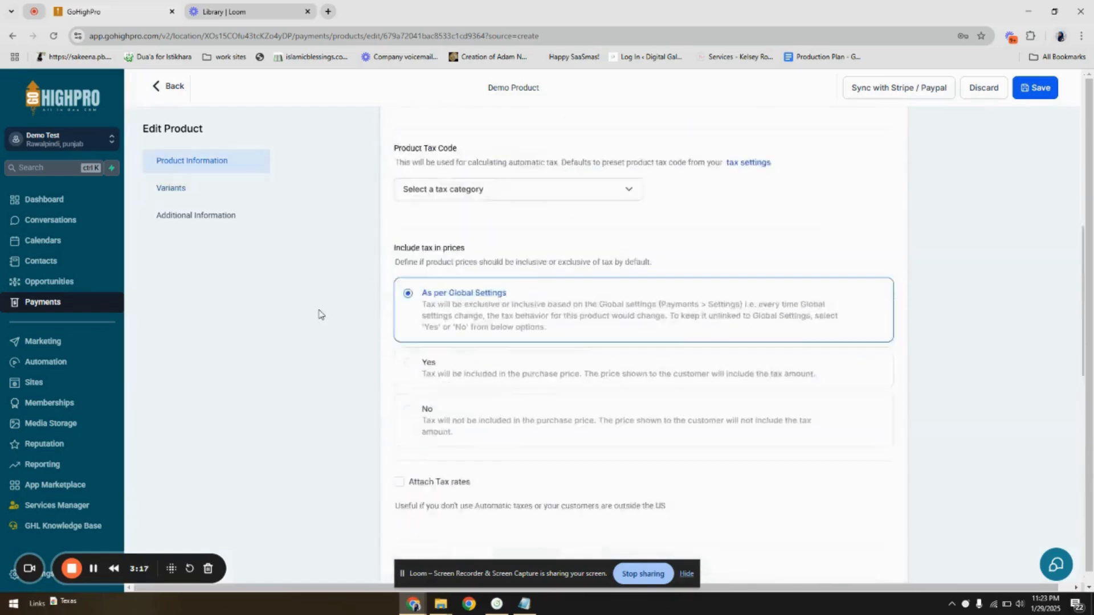
pyautogui.scroll(2, 318, 314)
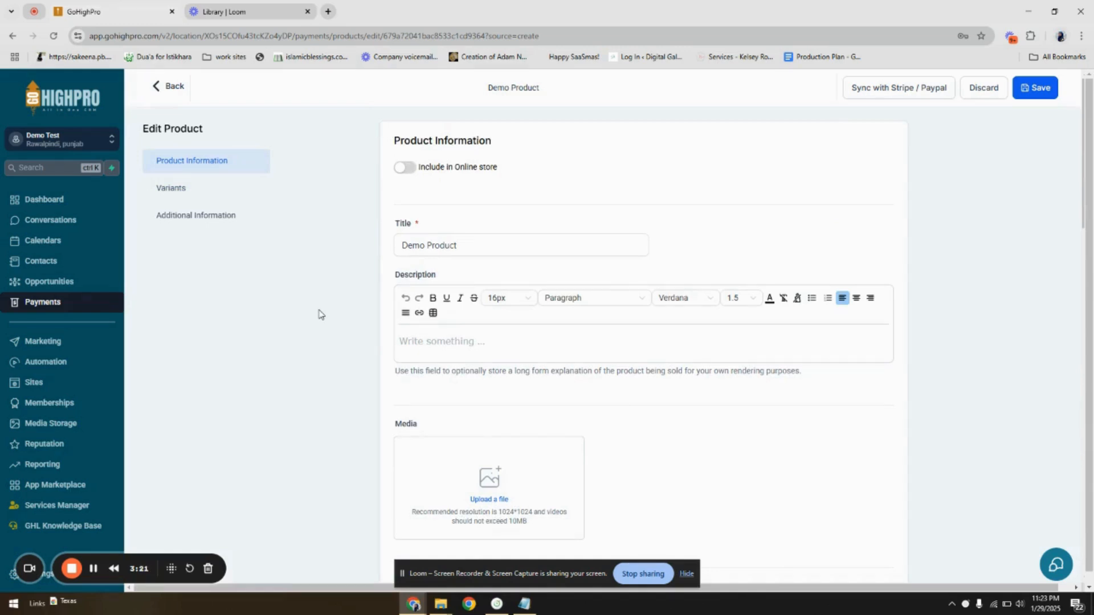
pyautogui.scroll(-8, 318, 313)
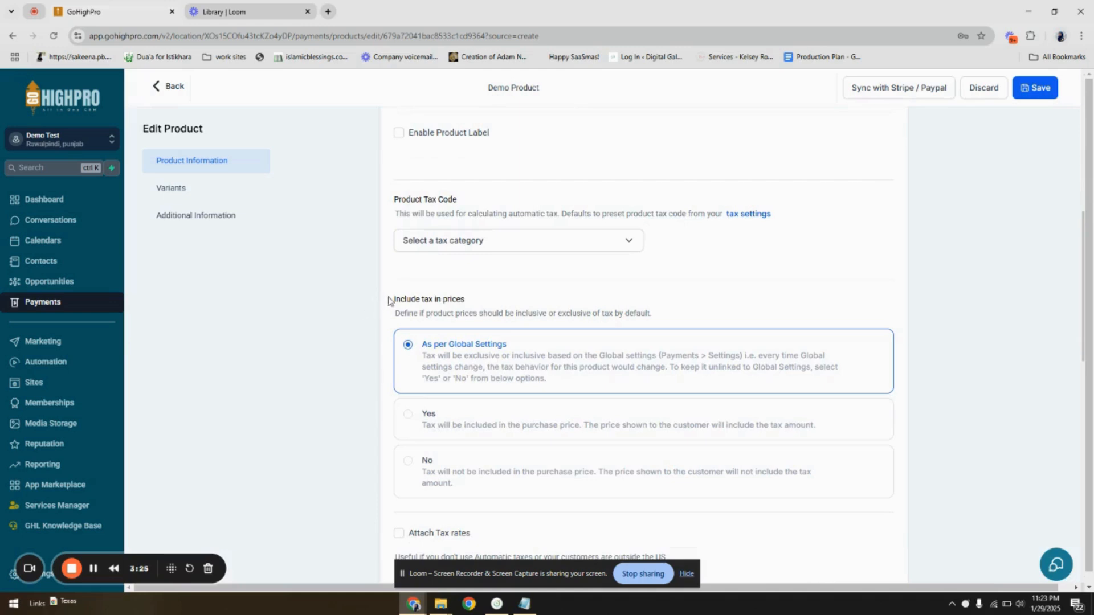
pyautogui.moveTo(389, 301); pyautogui.dragTo(525, 301)
pyautogui.click(526, 300)
pyautogui.scroll(-2, 525, 300)
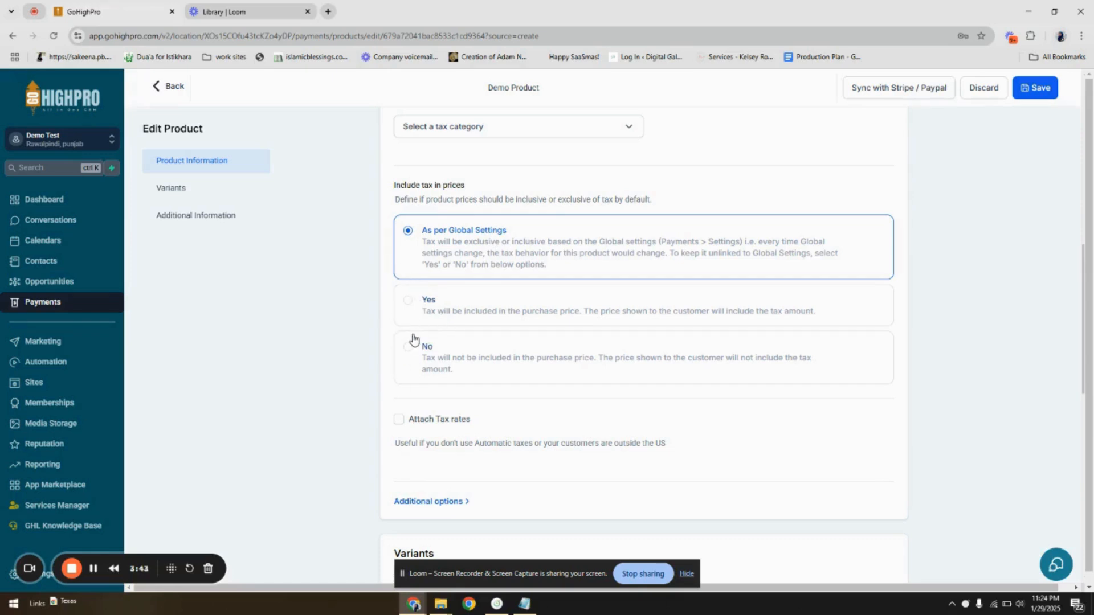
pyautogui.click(407, 355)
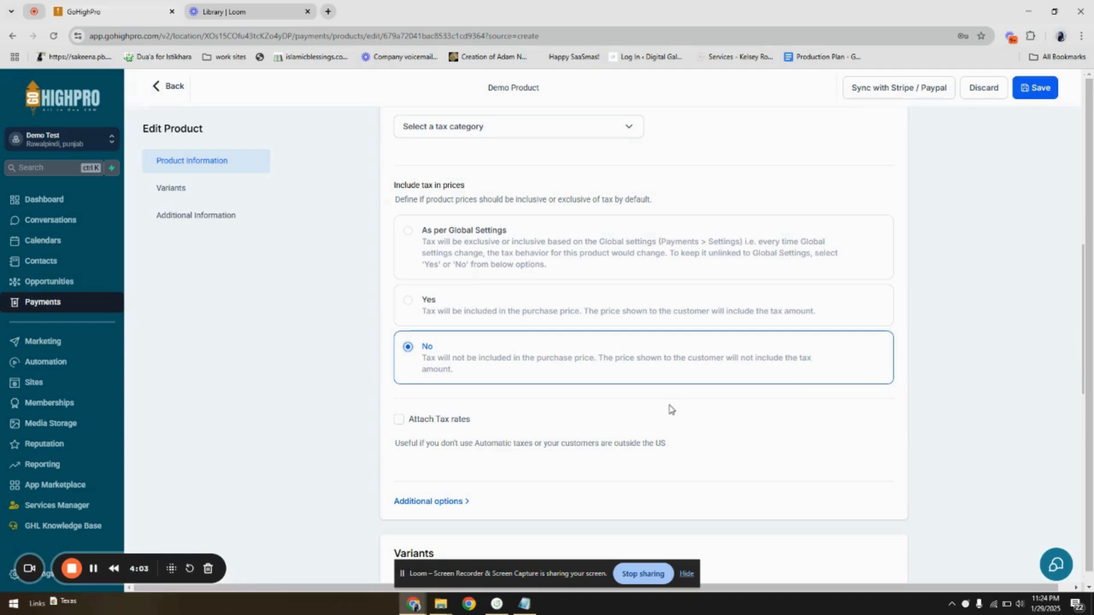
# - Enable attaching tax rates to the product, check which taxes are available, and disable the option again
pyautogui.click(400, 422)
pyautogui.click(464, 467)
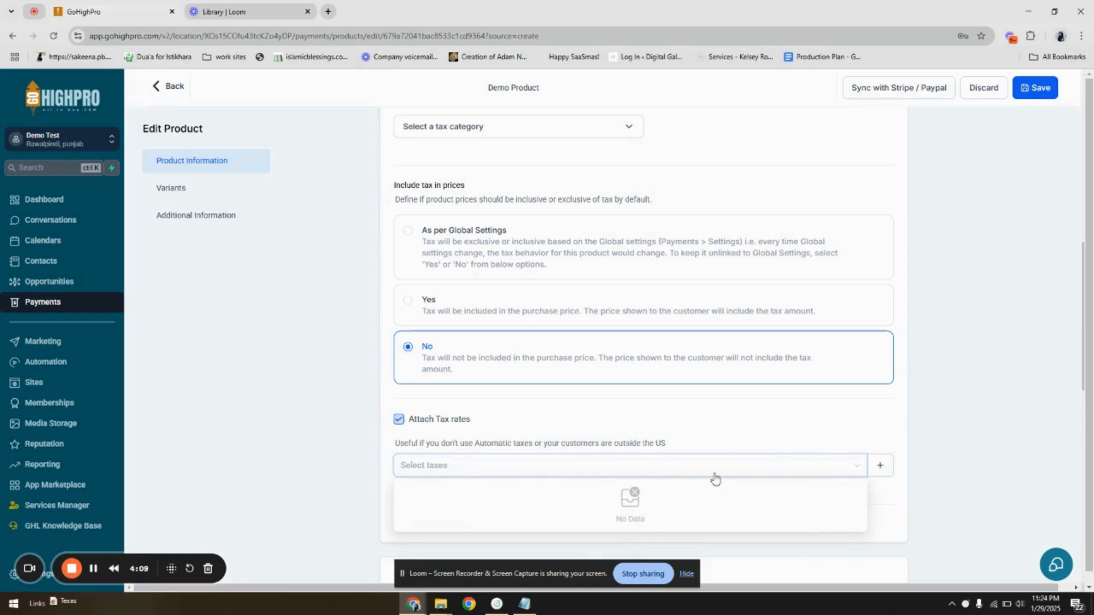
pyautogui.click(784, 434)
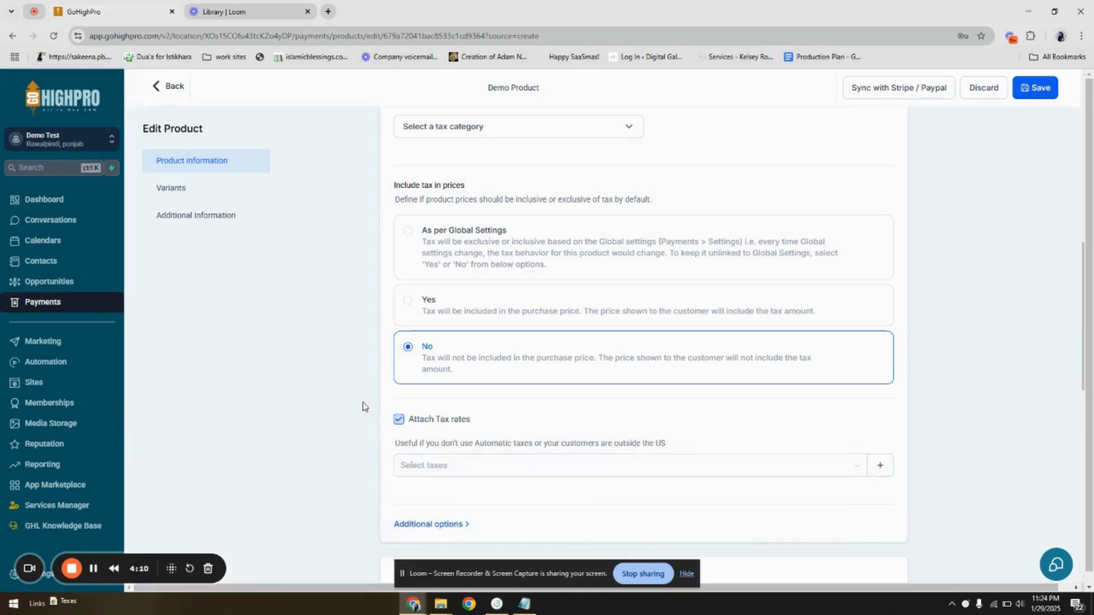
pyautogui.click(400, 420)
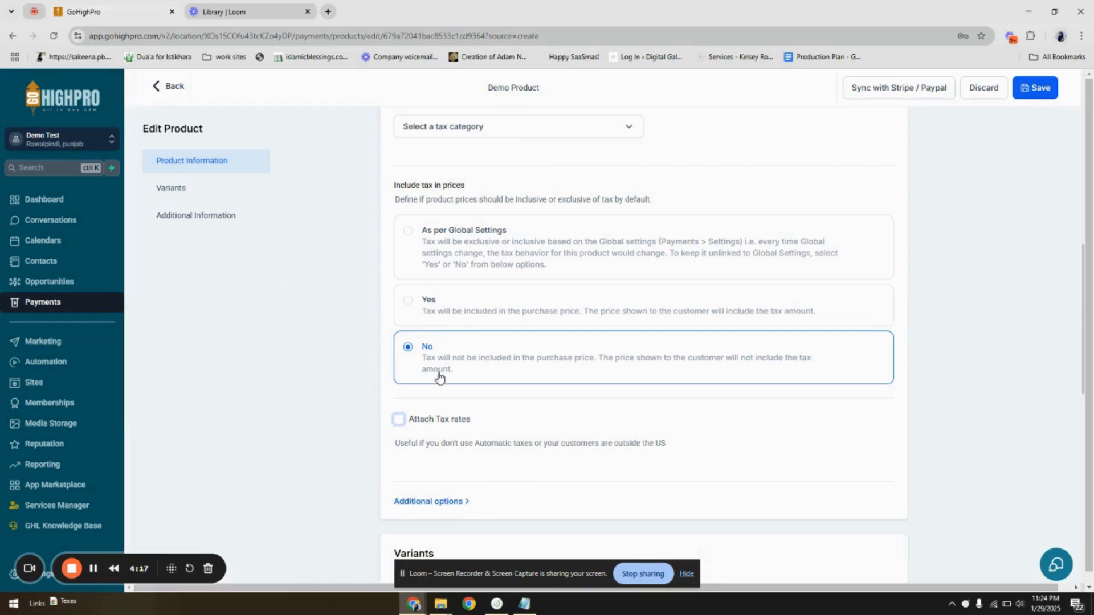
# - Save the edited Demo Product and return to the product list
pyautogui.click(1041, 89)
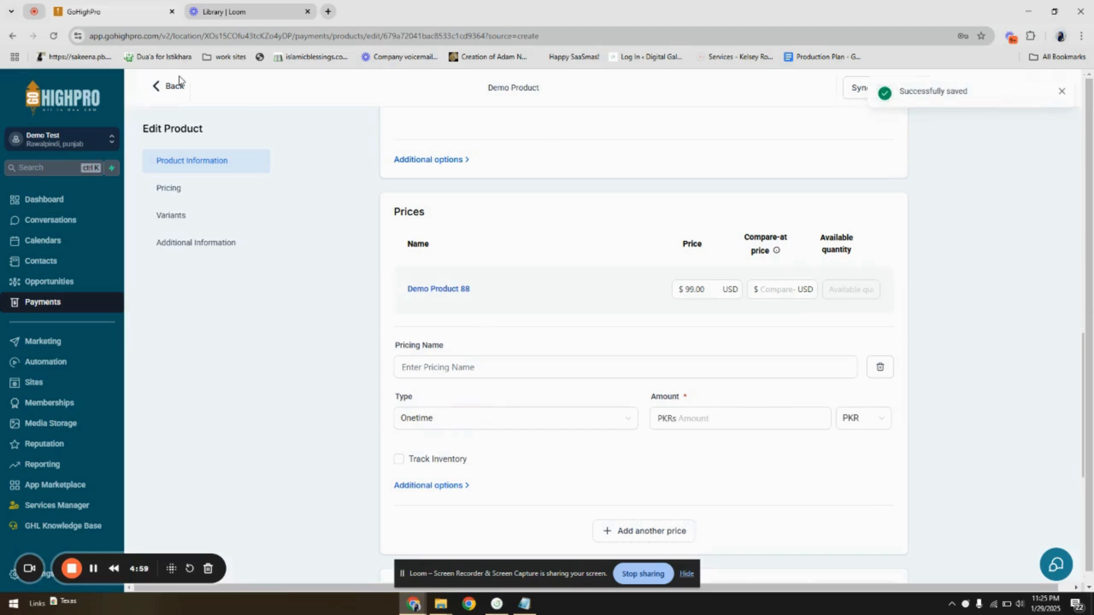
pyautogui.click(179, 86)
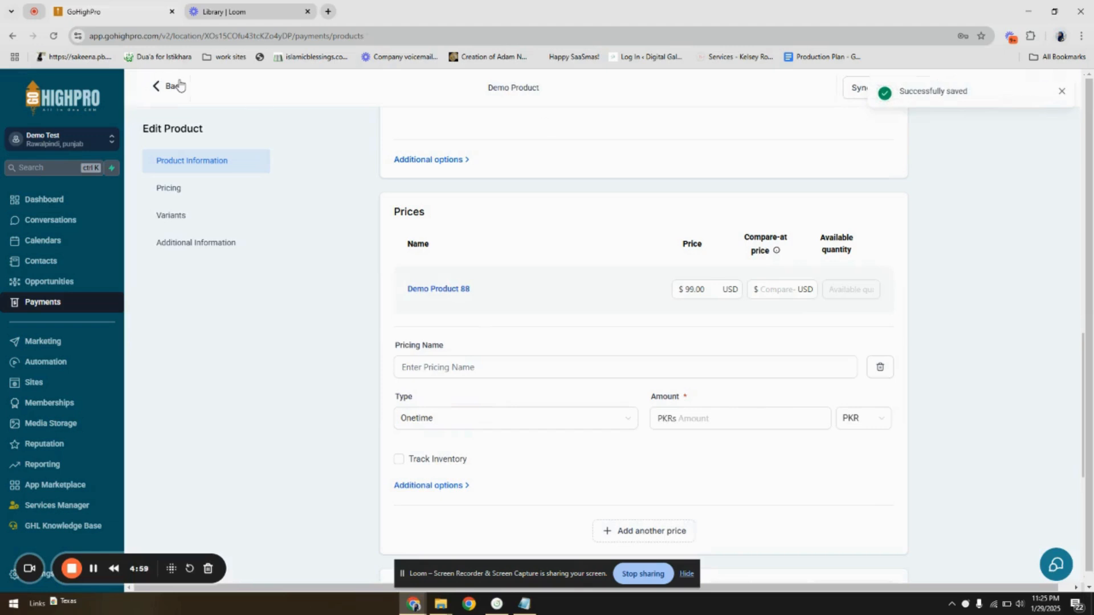